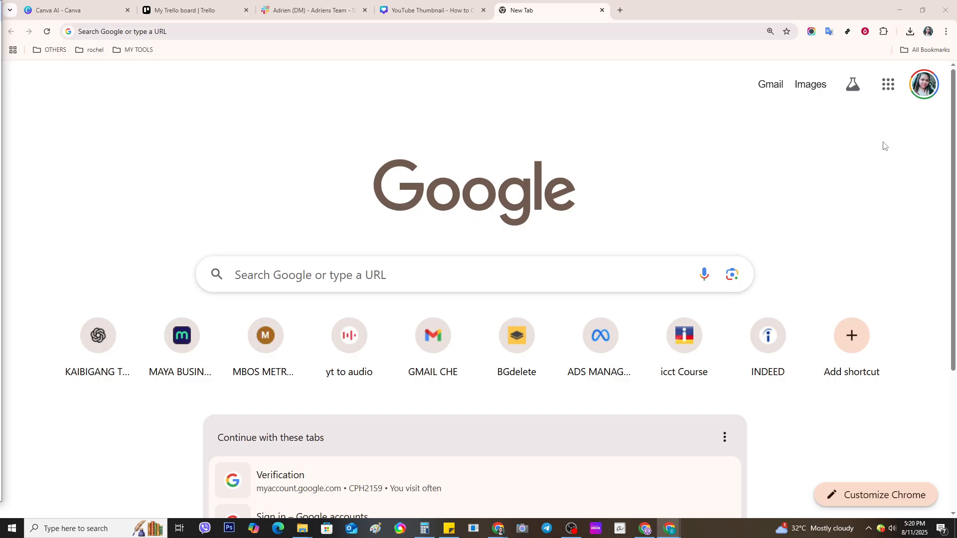
Open Google Docs from the Google apps list and create a new blank document
{"action": "left_click", "coordinate": [894, 93]}
{"action": "left_click", "coordinate": [893, 94]}
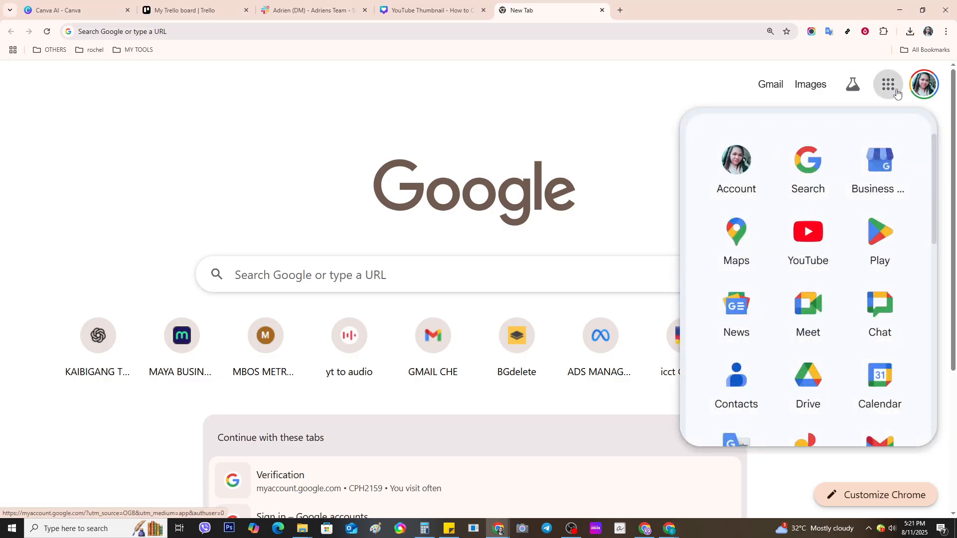
{"action": "scroll", "coordinate": [870, 259], "scroll_direction": "down", "scroll_amount": 3}
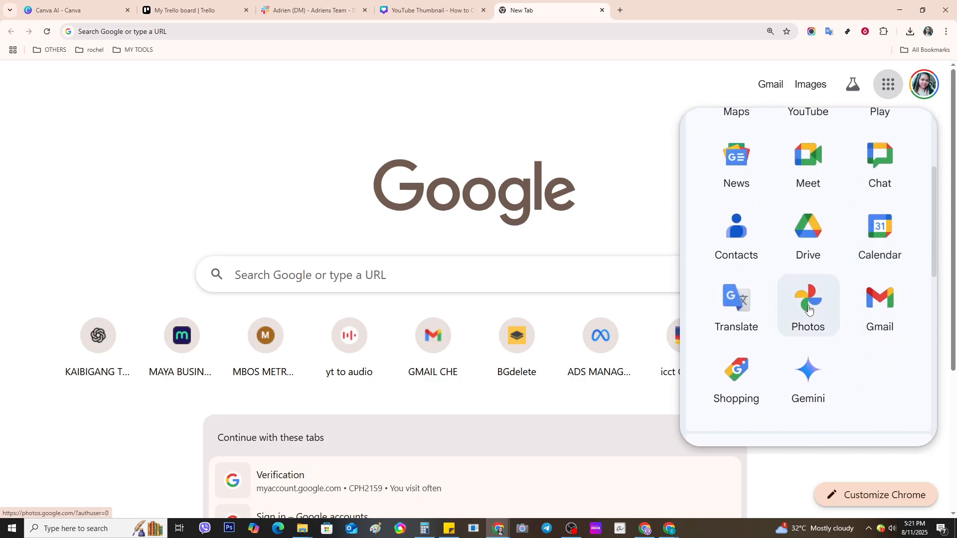
{"action": "scroll", "coordinate": [809, 307], "scroll_direction": "up", "scroll_amount": 4}
{"action": "scroll", "coordinate": [818, 326], "scroll_direction": "down", "scroll_amount": 5}
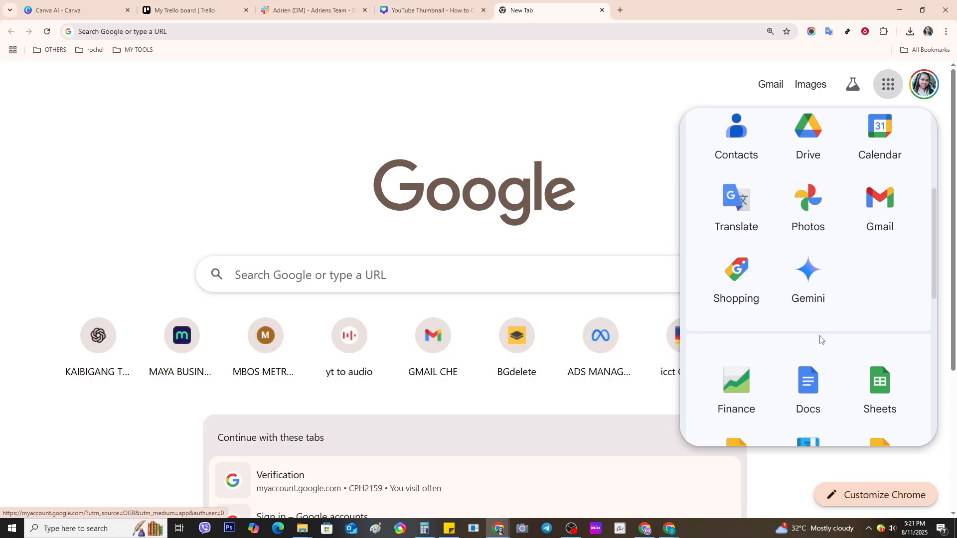
{"action": "scroll", "coordinate": [819, 339], "scroll_direction": "down", "scroll_amount": 1}
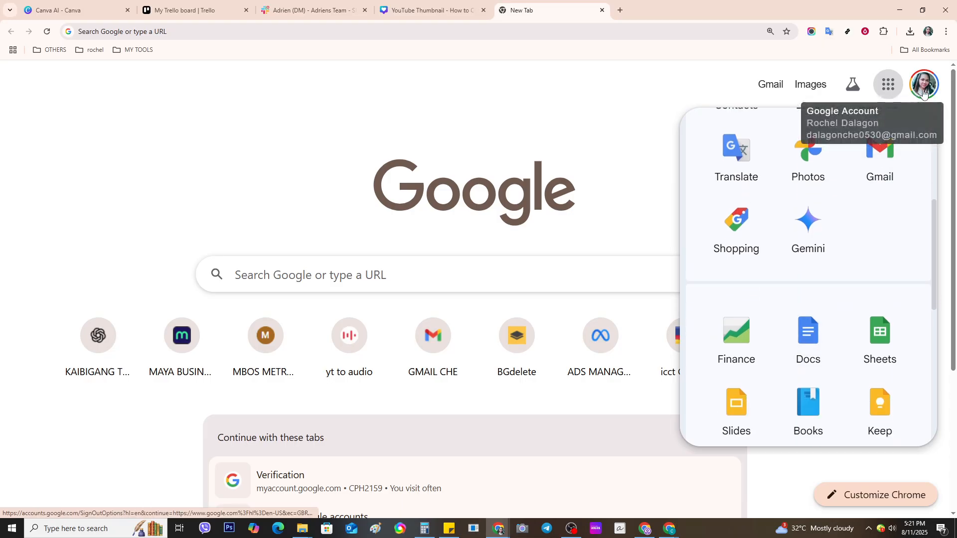
{"action": "left_click", "coordinate": [816, 337]}
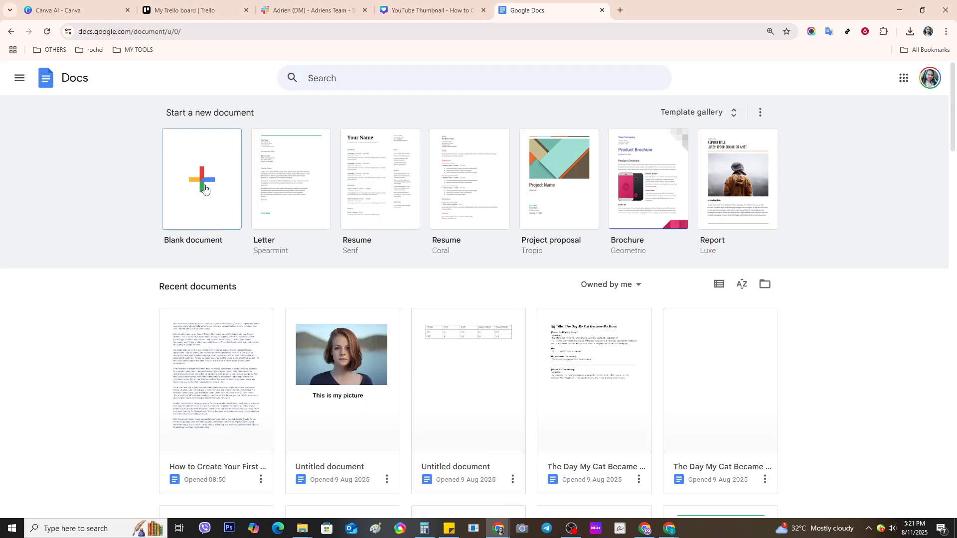
{"action": "left_click", "coordinate": [205, 187]}
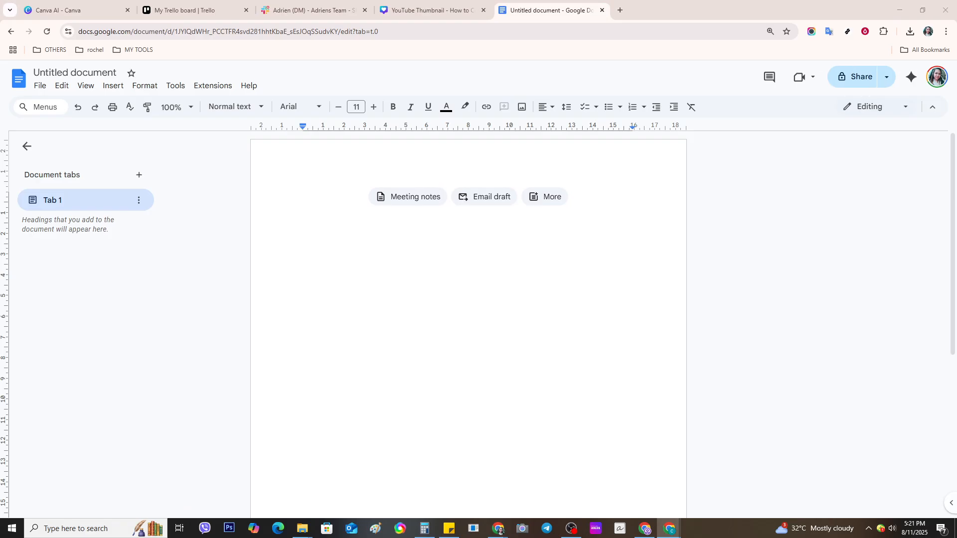
Rename the untitled document as "Student Sign-Up Sheet"
{"action": "left_click", "coordinate": [65, 72]}
{"action": "type", "text": "Student Sign-Up Shee"}
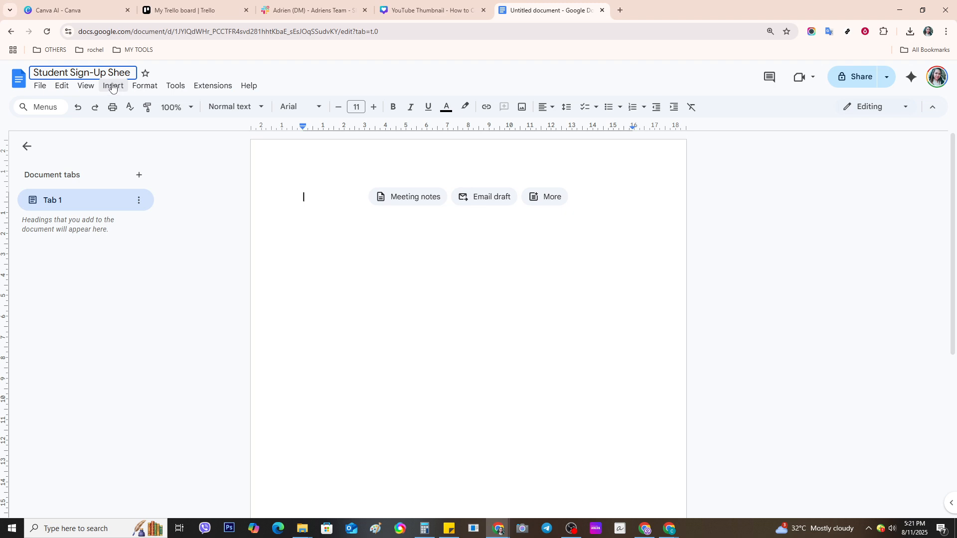
{"action": "type", "text": "t"}
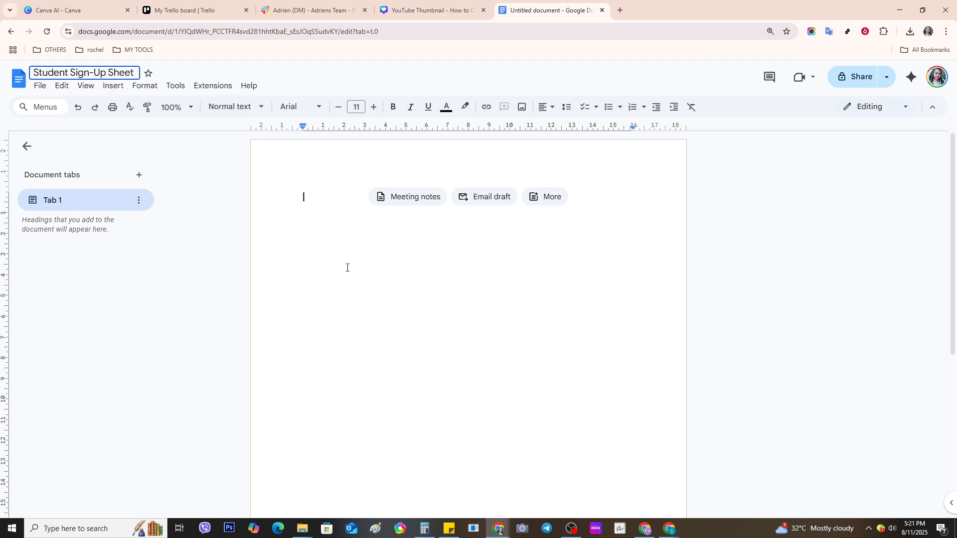
{"action": "key", "text": "Return"}
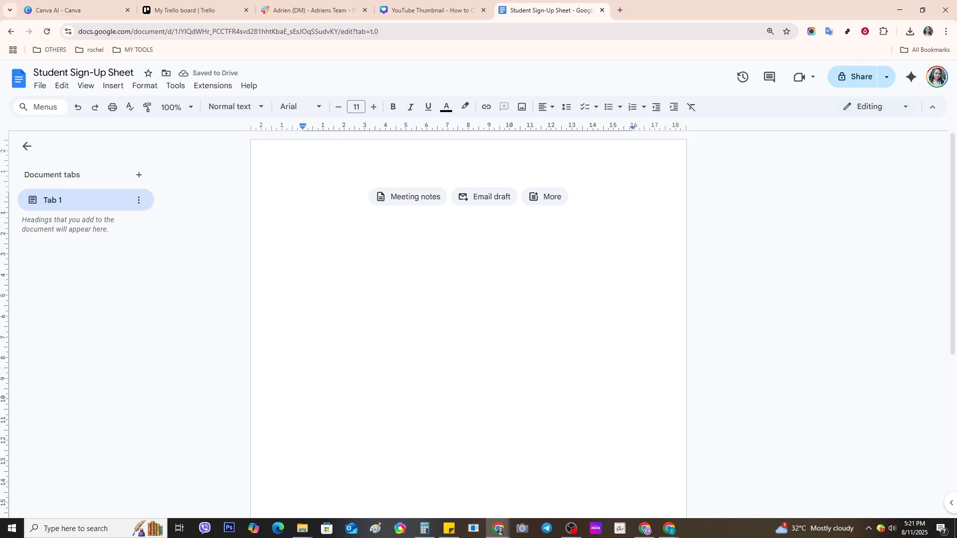
Open the page setup and accept portrait orientation, A4 paper and 2.54 cm margins for the whole document
{"action": "left_click", "coordinate": [41, 88]}
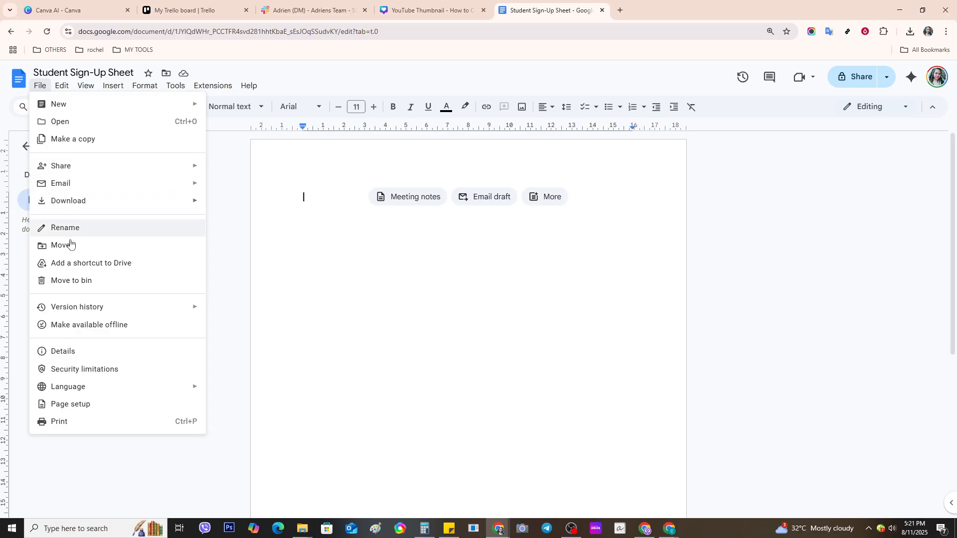
{"action": "left_click", "coordinate": [68, 406]}
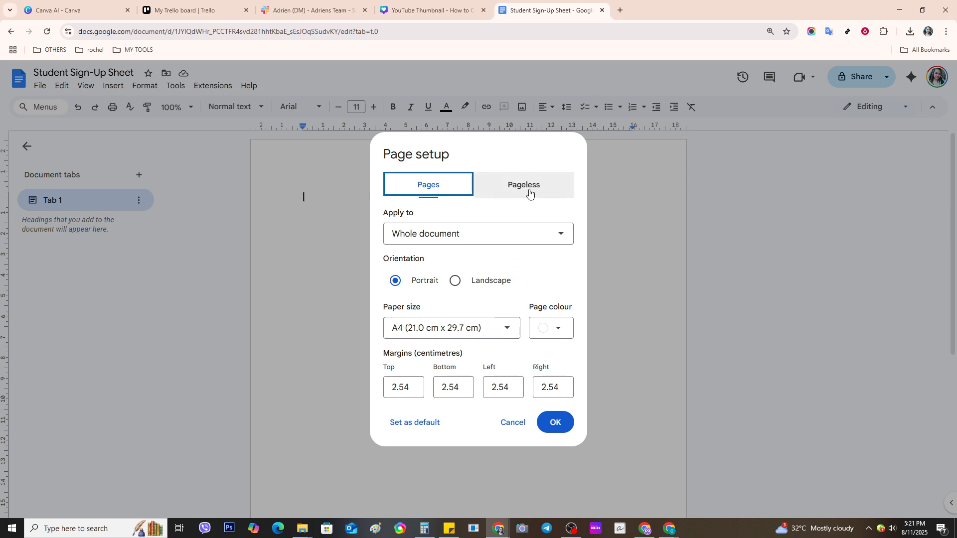
{"action": "left_click", "coordinate": [551, 423]}
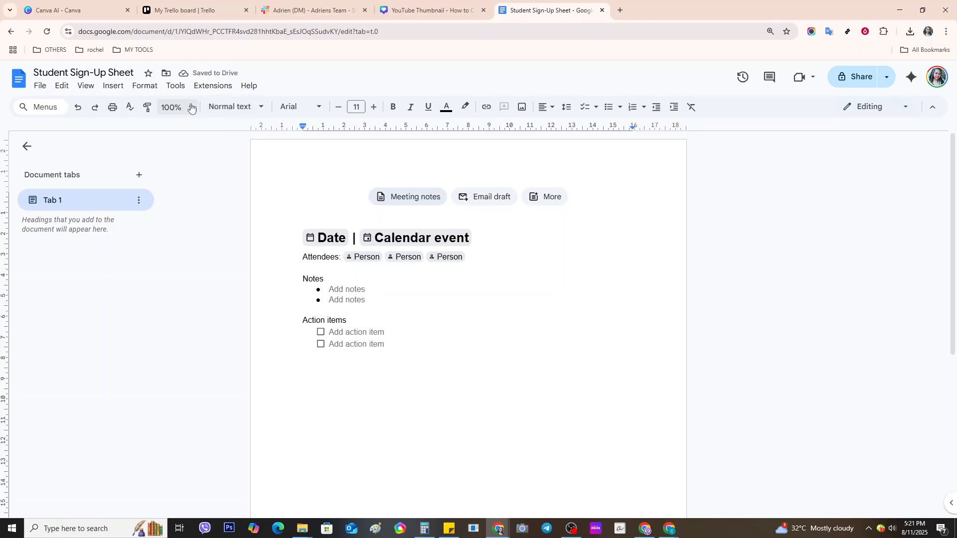
Insert a table with 6 columns and 4 rows at the start of the document
{"action": "left_click", "coordinate": [112, 88]}
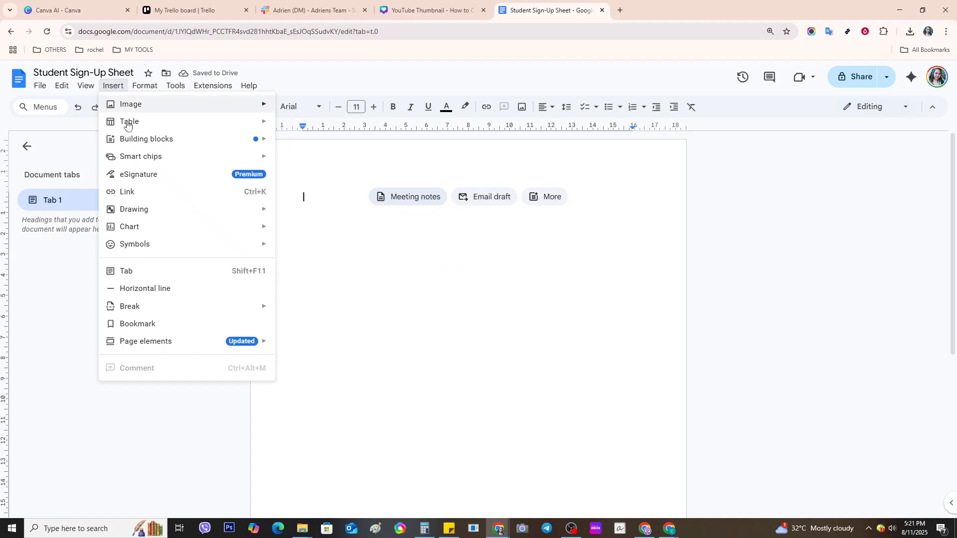
{"action": "mouse_move", "coordinate": [176, 128]}
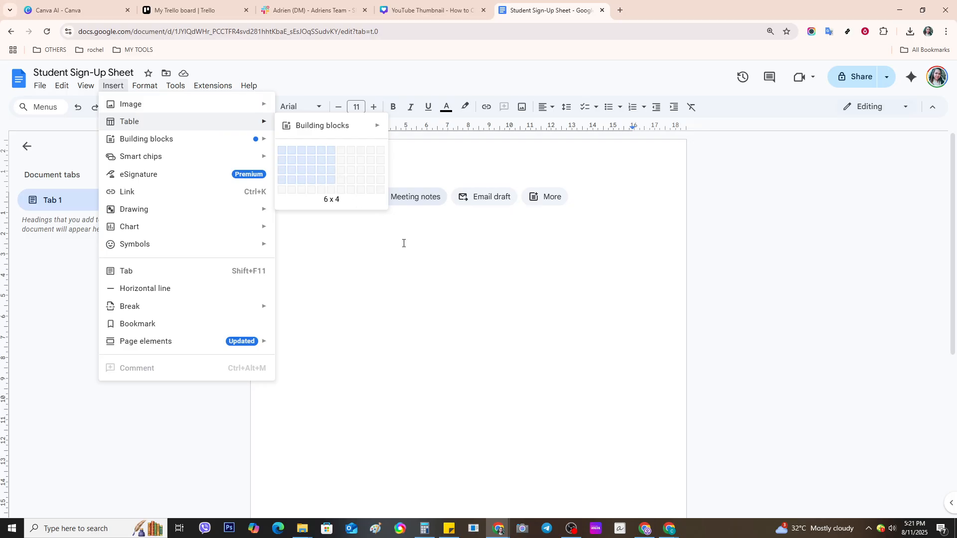
{"action": "left_click", "coordinate": [331, 179]}
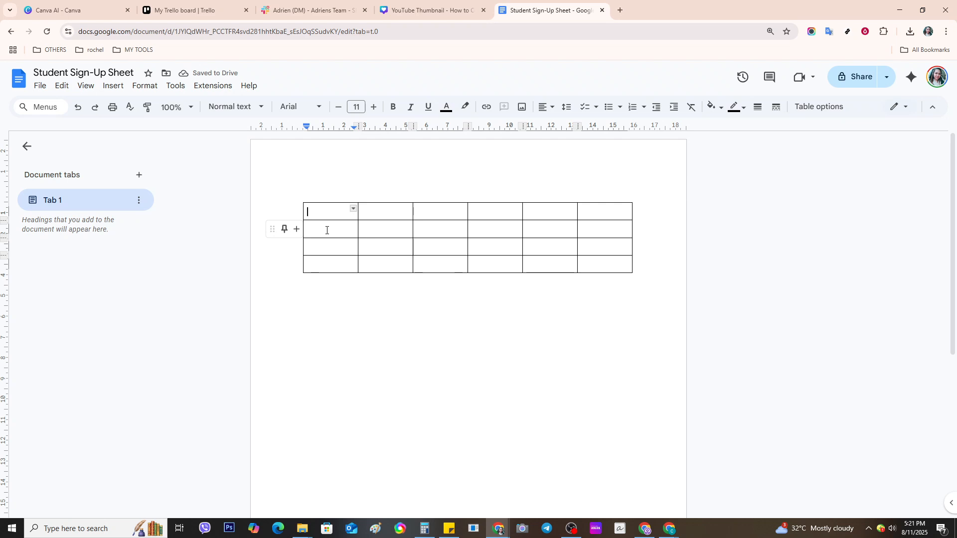
Enter the headings "name", "age" and "grades" in the first three cells of the table's top row
{"action": "type", "text": "name"}
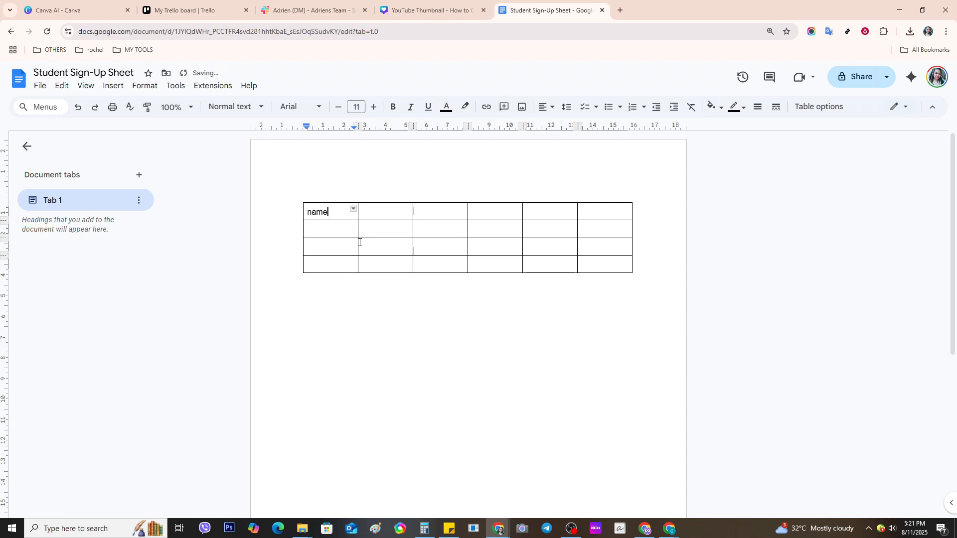
{"action": "left_click", "coordinate": [389, 213]}
{"action": "type", "text": "a"}
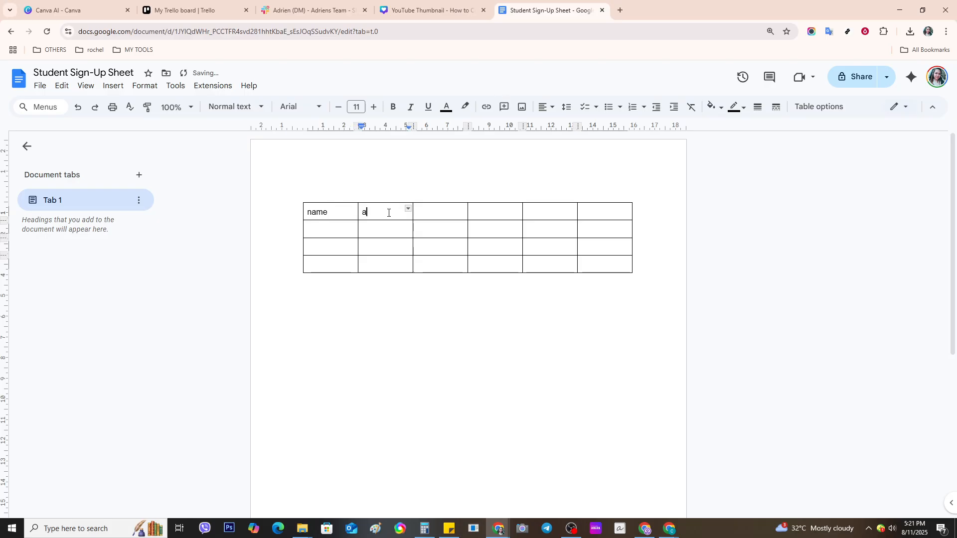
{"action": "type", "text": "ge"}
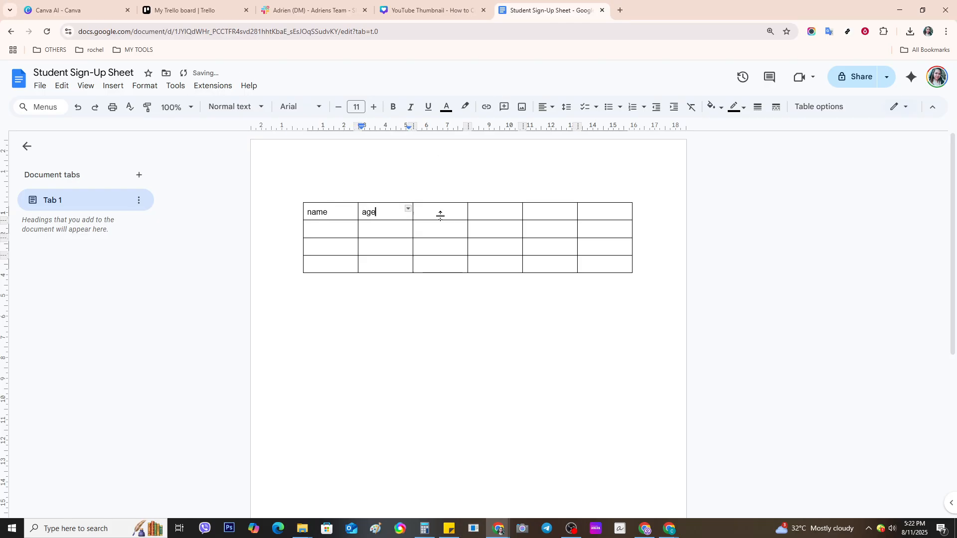
{"action": "left_click", "coordinate": [440, 216]}
{"action": "type", "text": "grades"}
{"action": "left_click", "coordinate": [478, 217]}
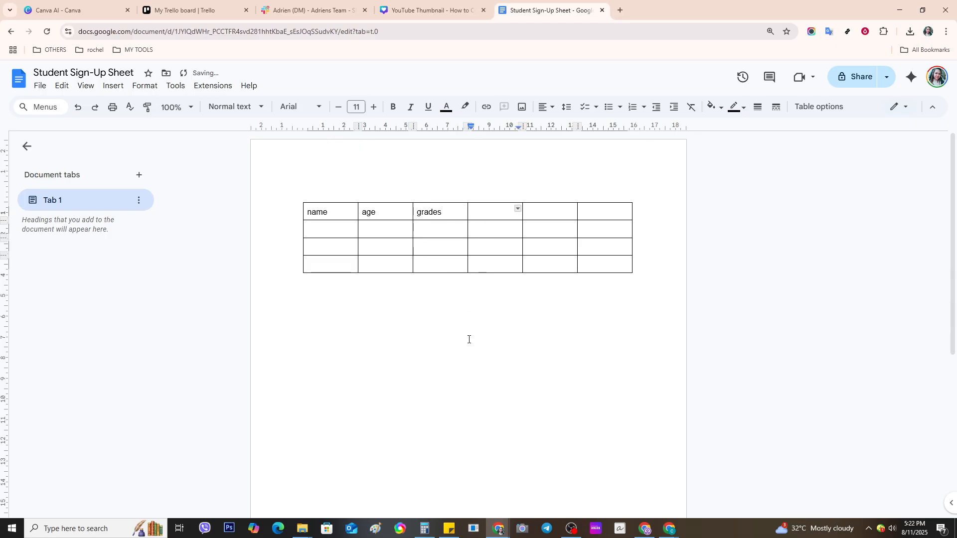
{"action": "left_click", "coordinate": [442, 355]}
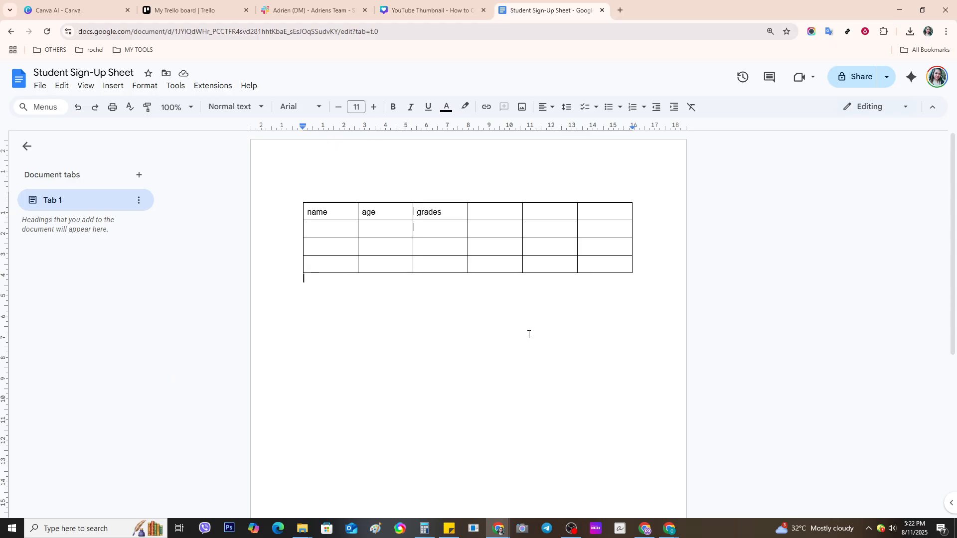
Enter the headings "email" and "contact" in the fourth and fifth cells of the table's top row
{"action": "left_click", "coordinate": [483, 215]}
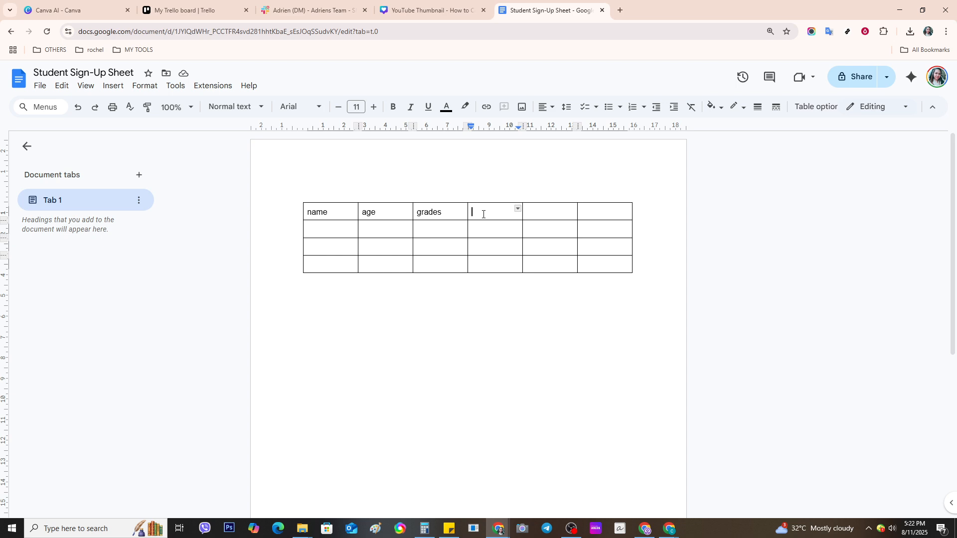
{"action": "type", "text": "email"}
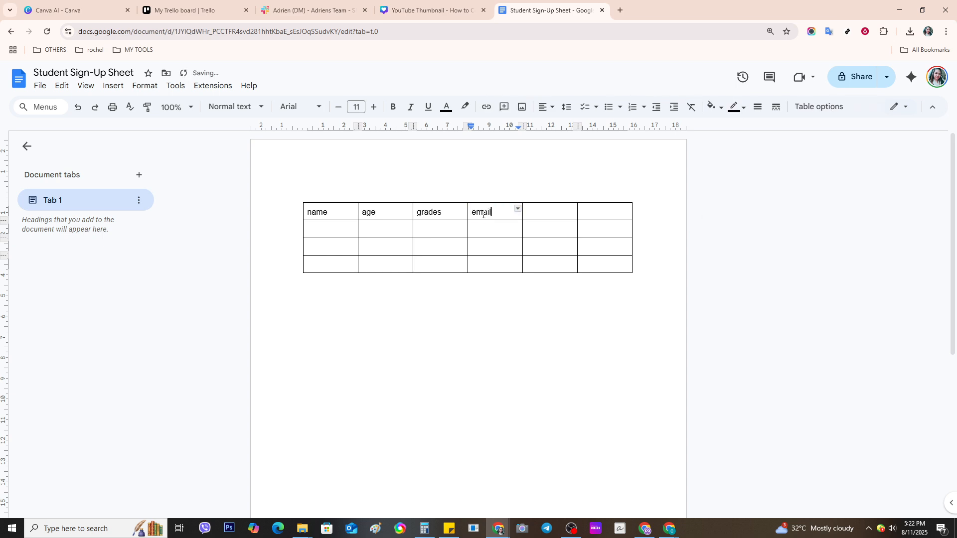
{"action": "left_click", "coordinate": [545, 217]}
{"action": "type", "text": "d"}
{"action": "left_click", "coordinate": [474, 333]}
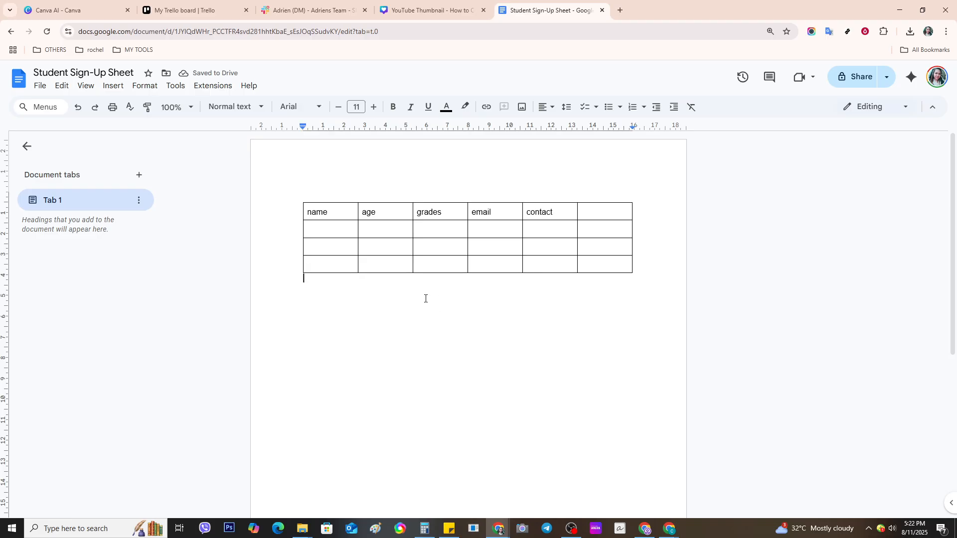
Look through the document's sharing options and the file formats available for download
{"action": "left_click", "coordinate": [43, 86]}
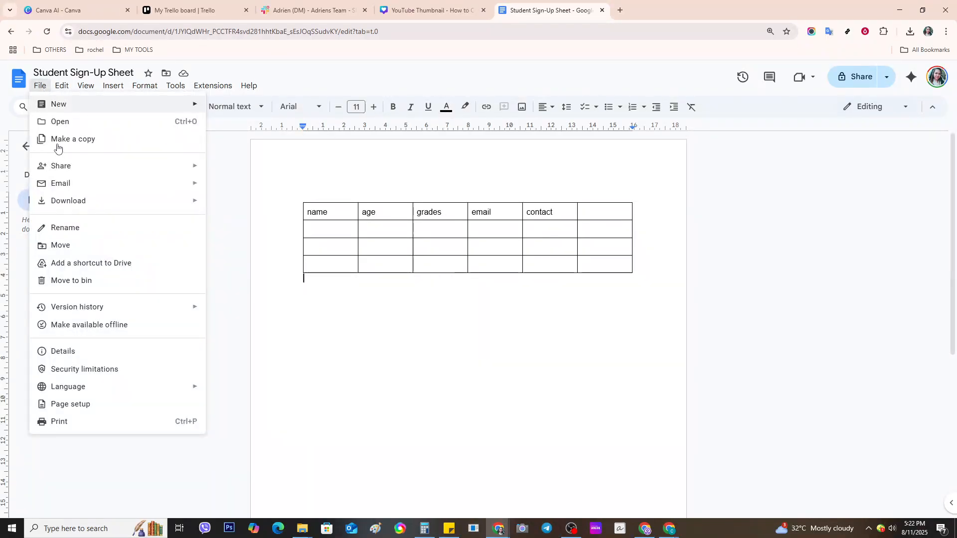
{"action": "mouse_move", "coordinate": [73, 201]}
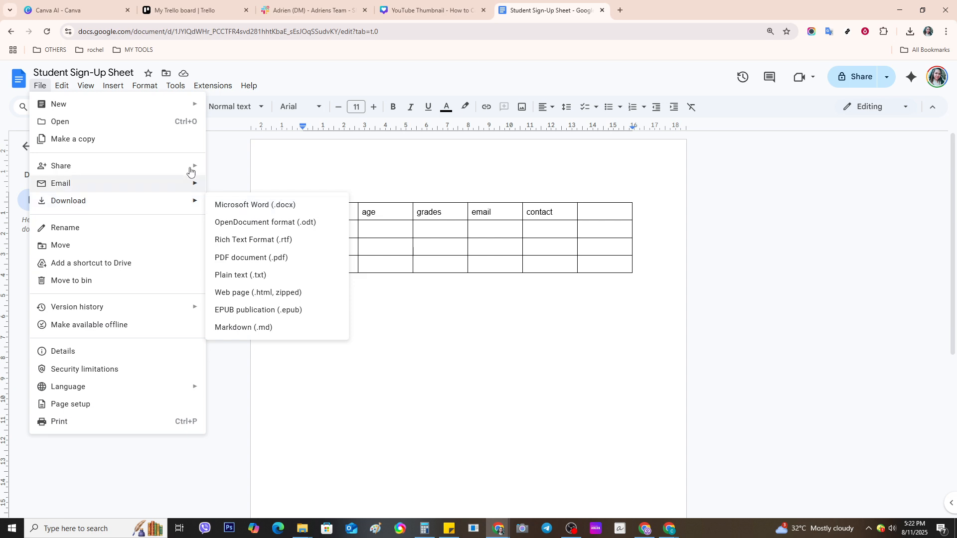
{"action": "mouse_move", "coordinate": [193, 167]}
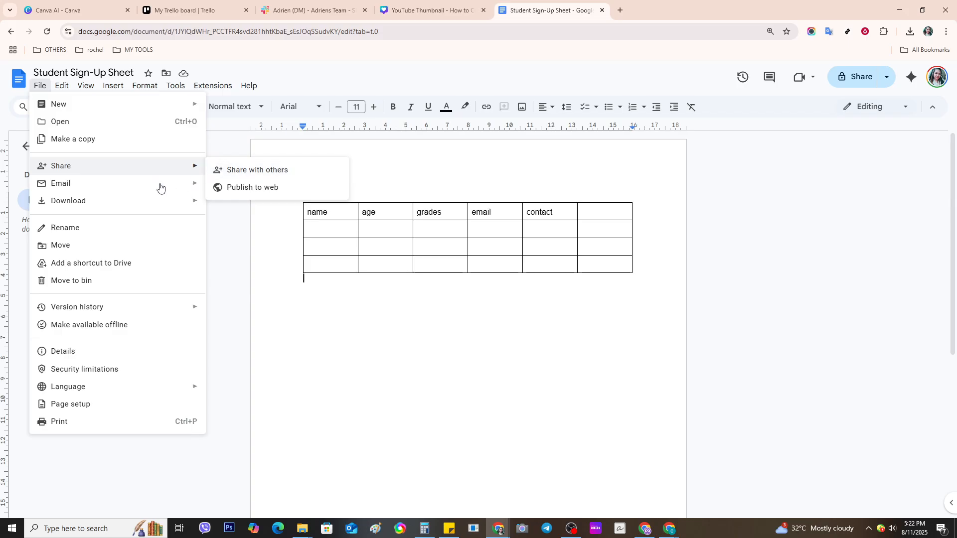
{"action": "mouse_move", "coordinate": [154, 205]}
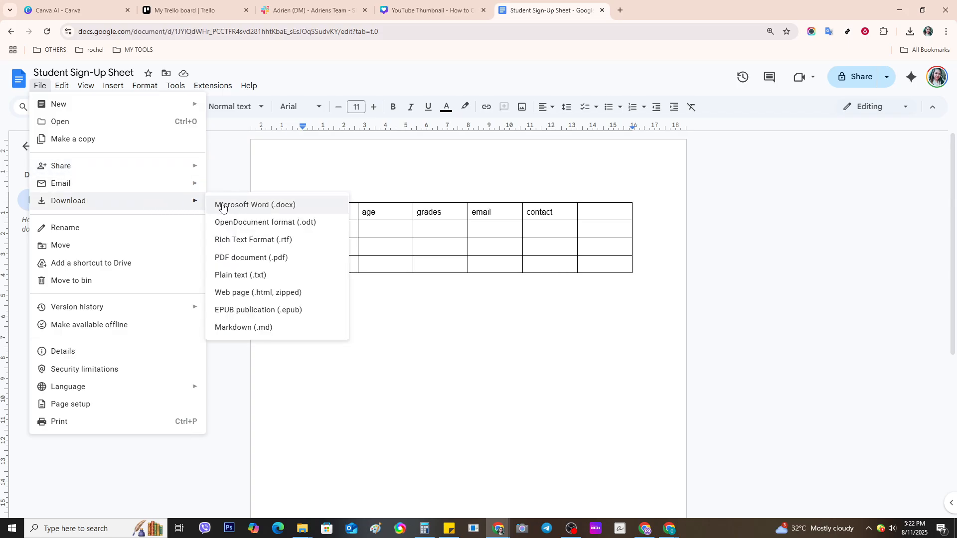